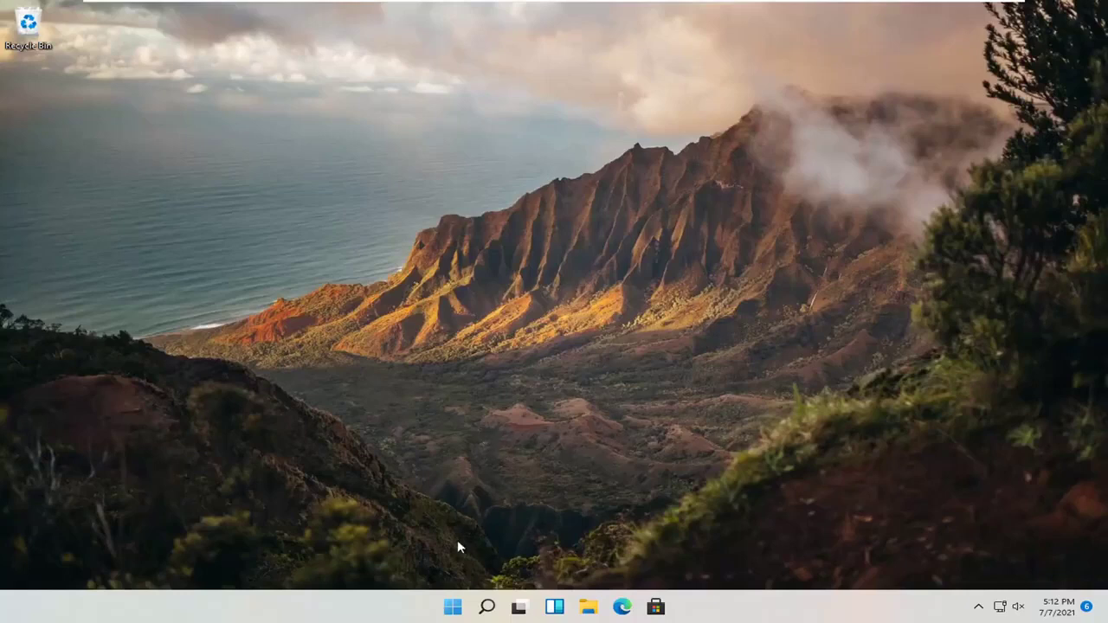
Go to Time & language > Language & region and check the display language list (English (United States) only)
right_click(452, 610)
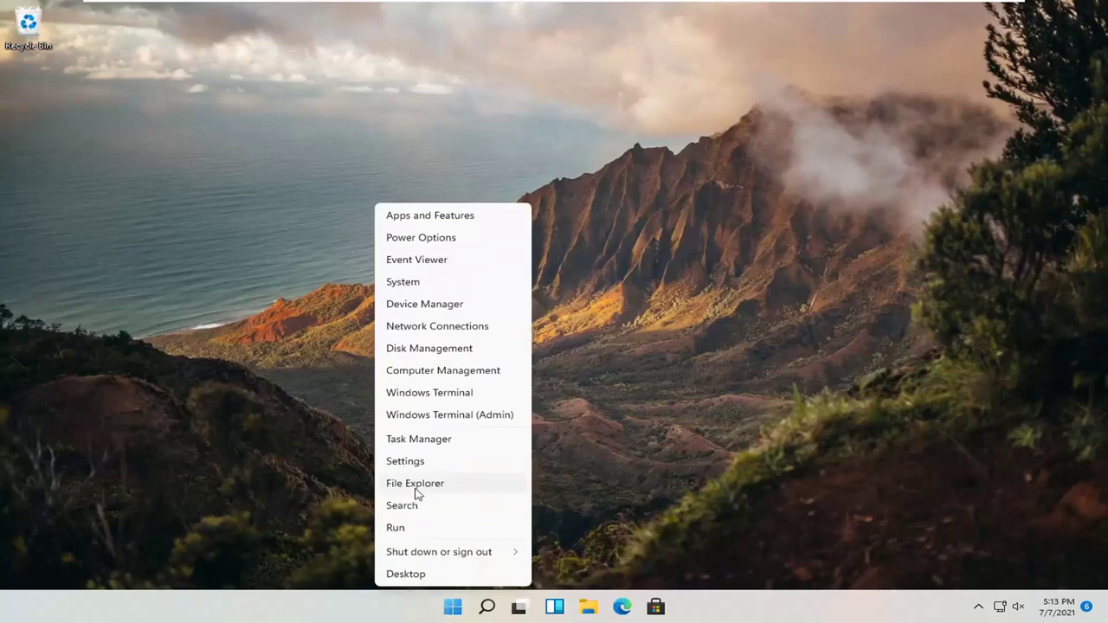
left_click(402, 468)
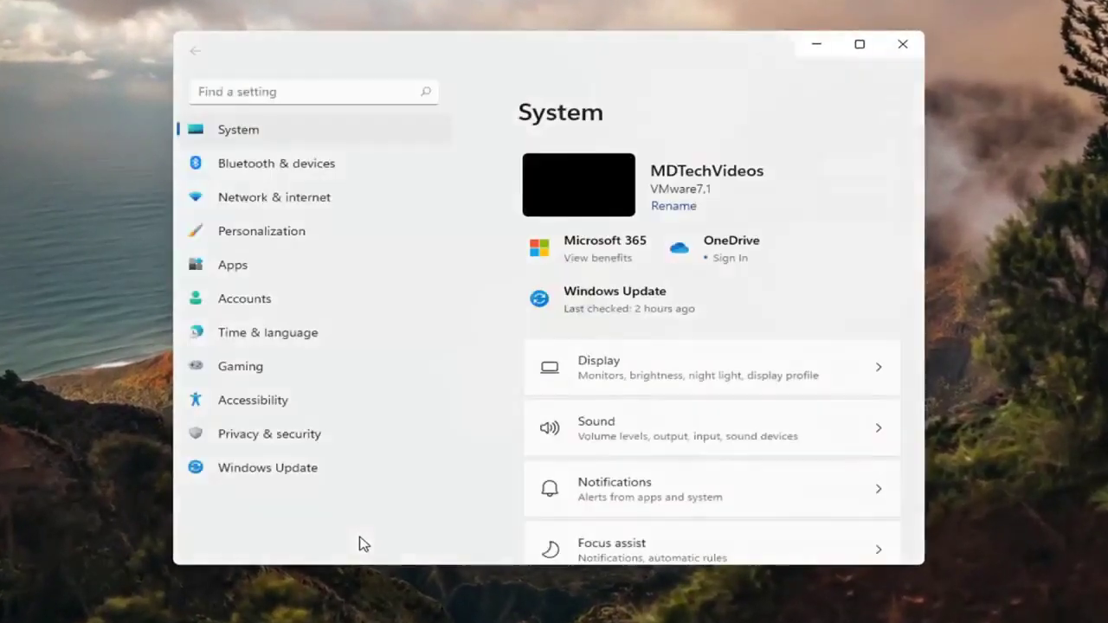
left_click(255, 413)
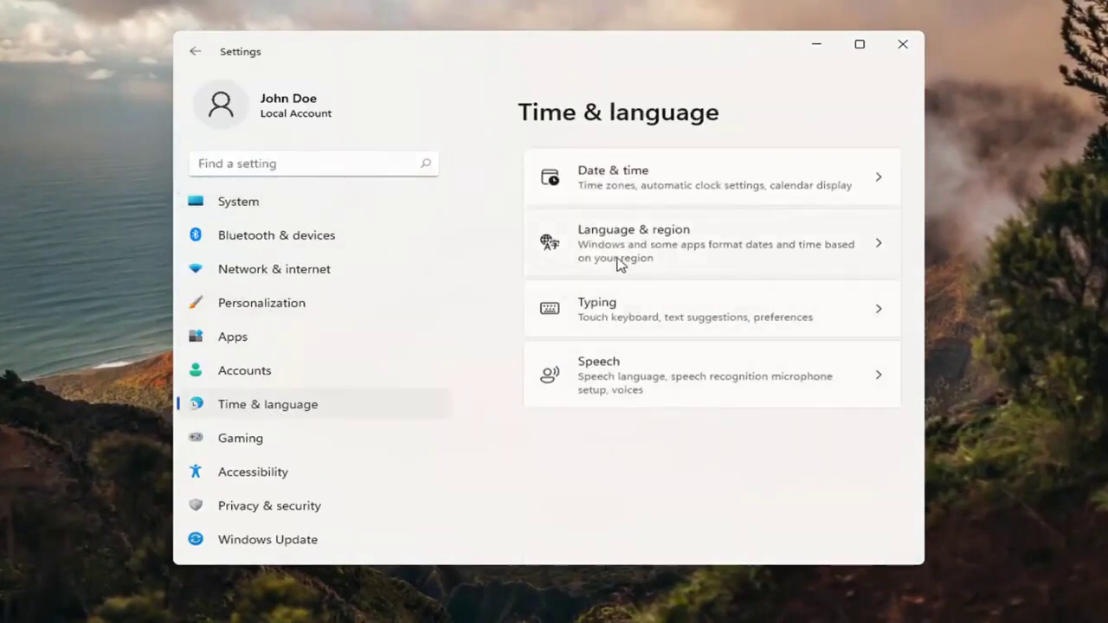
left_click(712, 251)
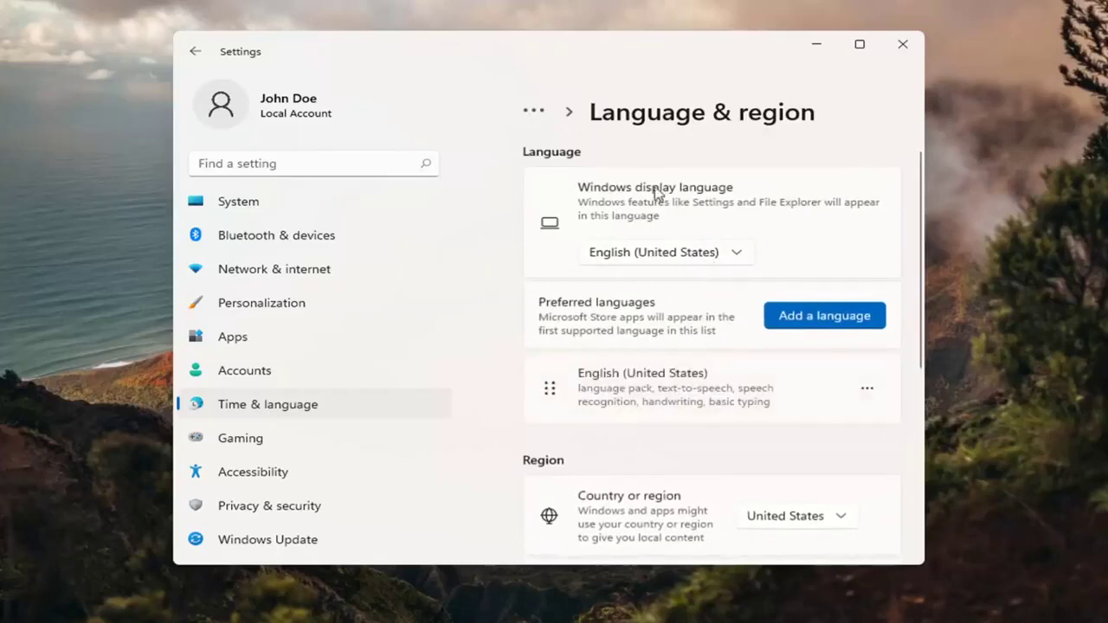
left_click(732, 253)
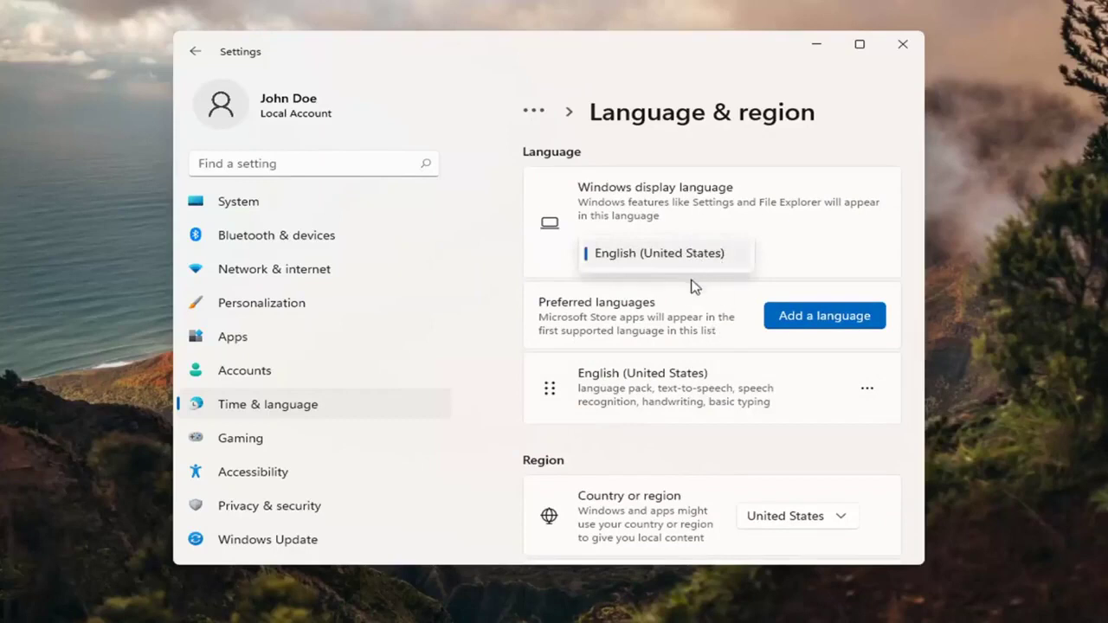
left_click(820, 206)
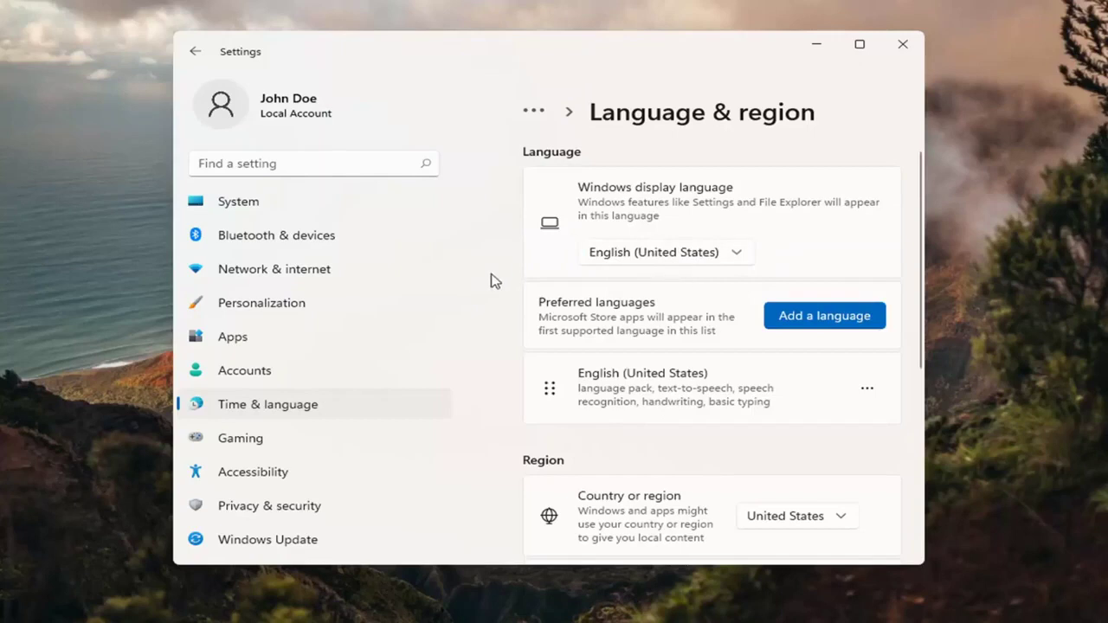
Find English (Australia) by searching 'aust' and install it as the Windows display language
left_click(818, 318)
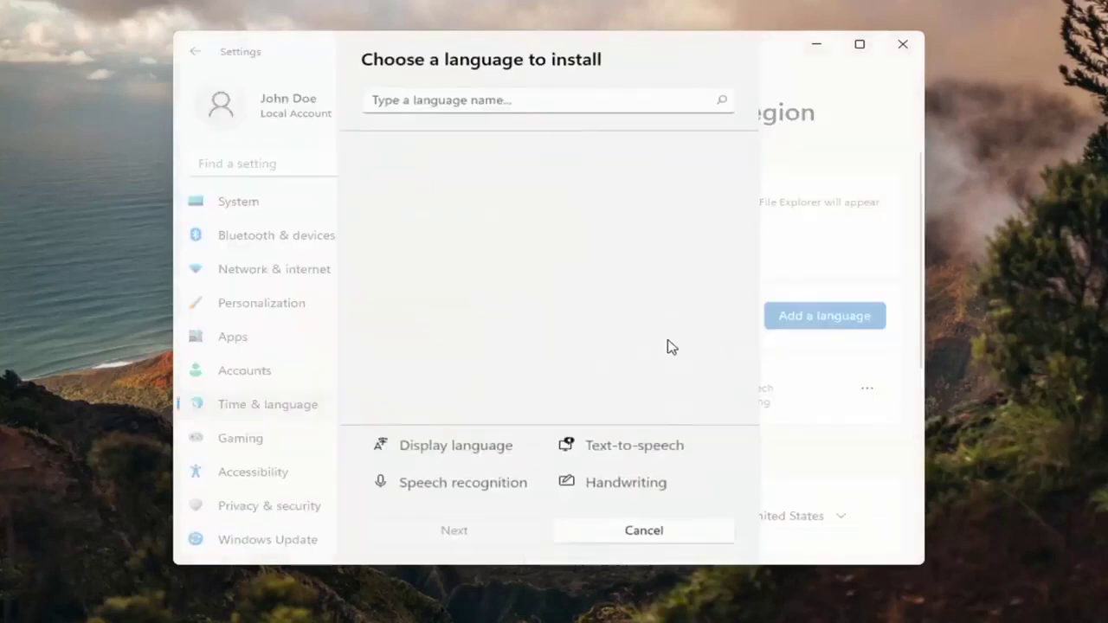
type("aus")
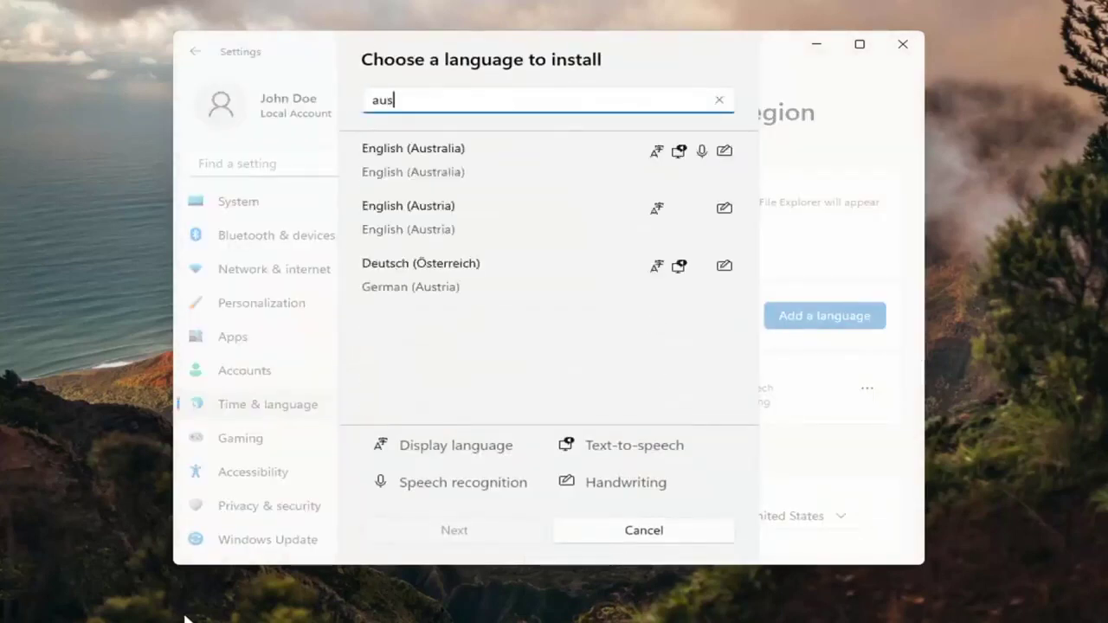
type("t")
left_click(465, 171)
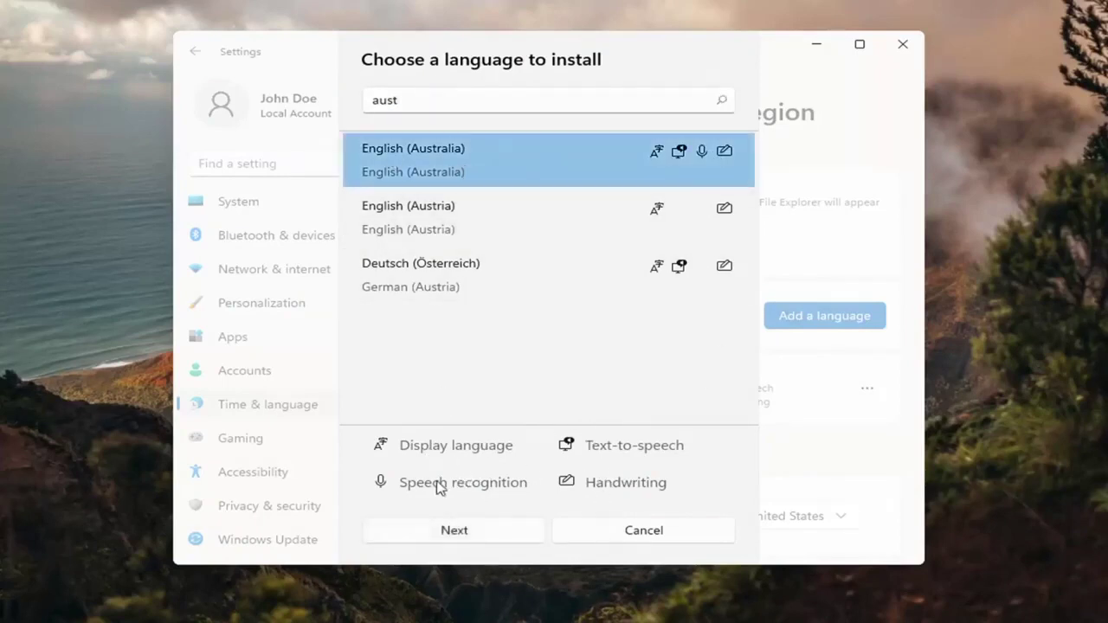
left_click(448, 541)
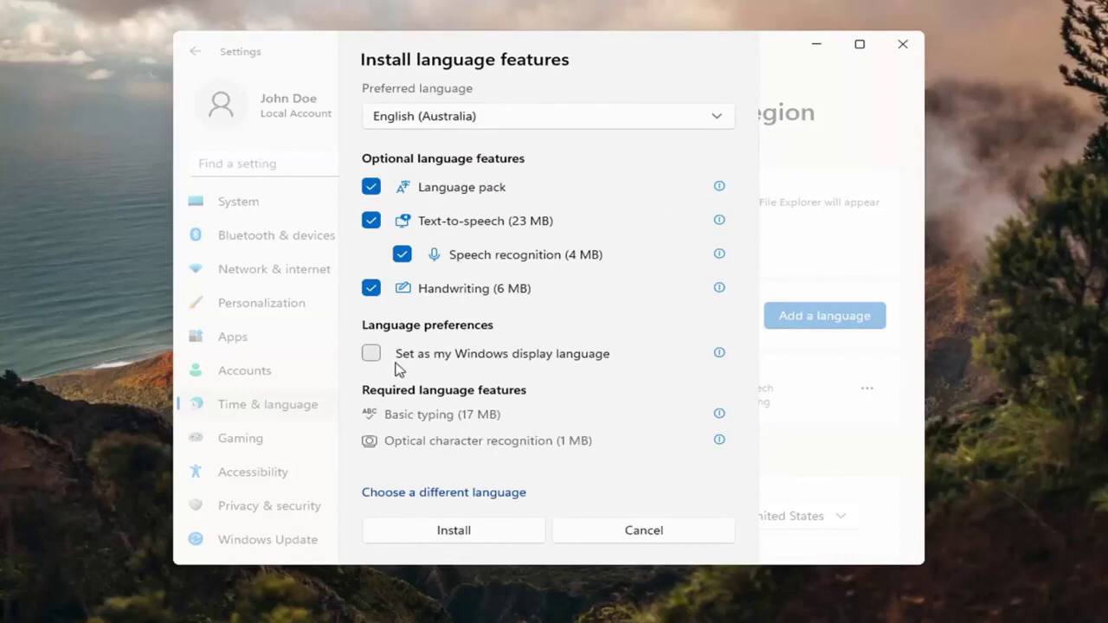
left_click(370, 354)
left_click(370, 354)
left_click(382, 358)
left_click(472, 532)
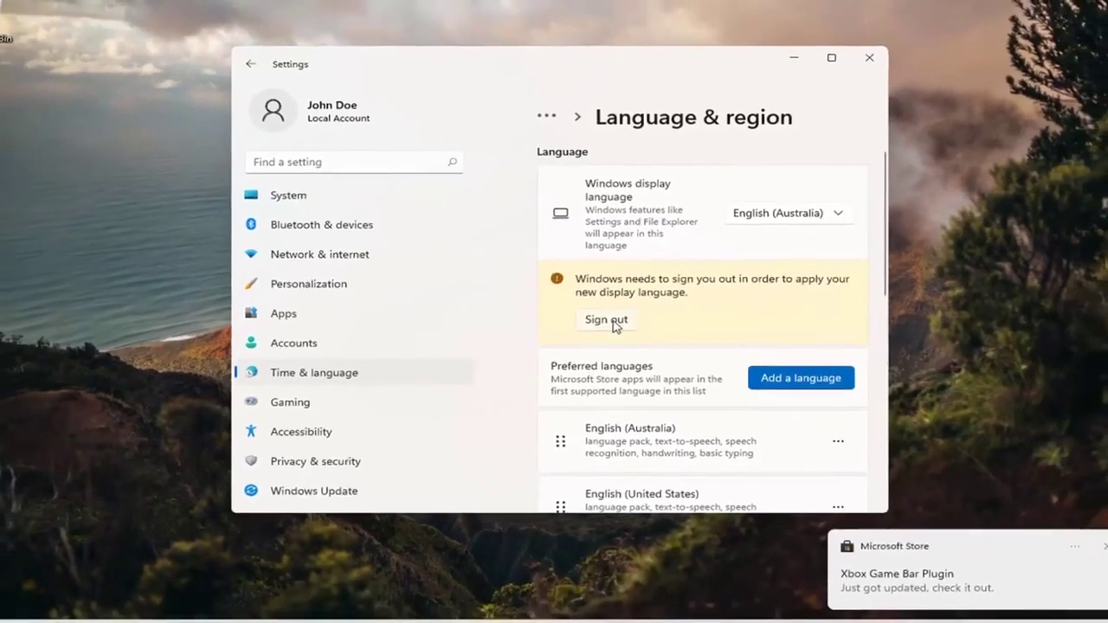
Sign out from the yellow notice to apply the English (Australia) display language
left_click(608, 343)
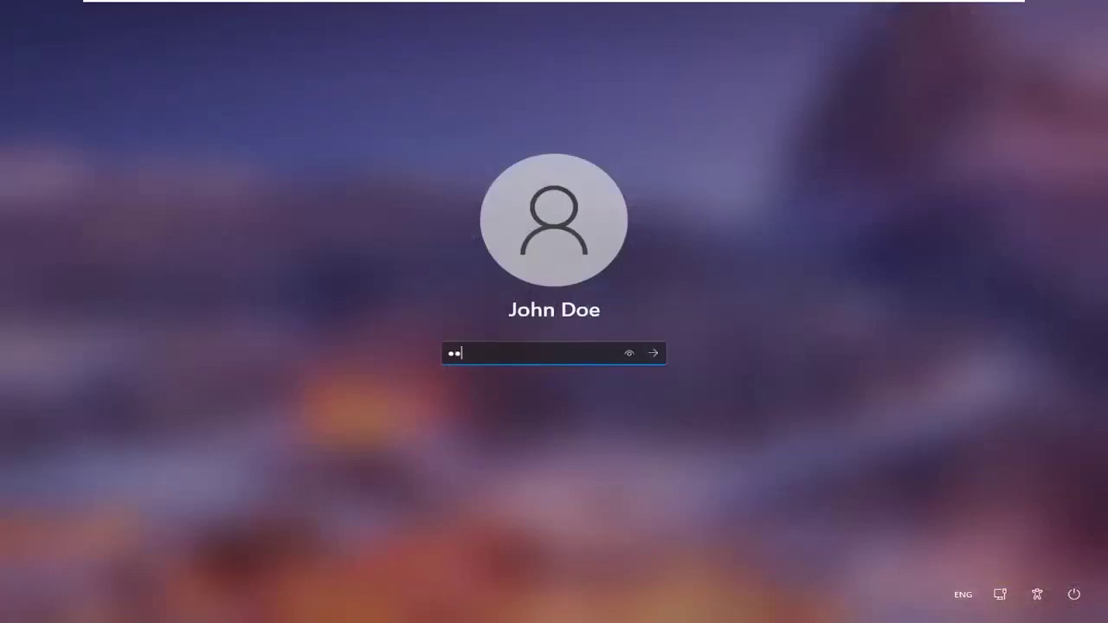
Enter the password to sign back into Windows
key("Return")
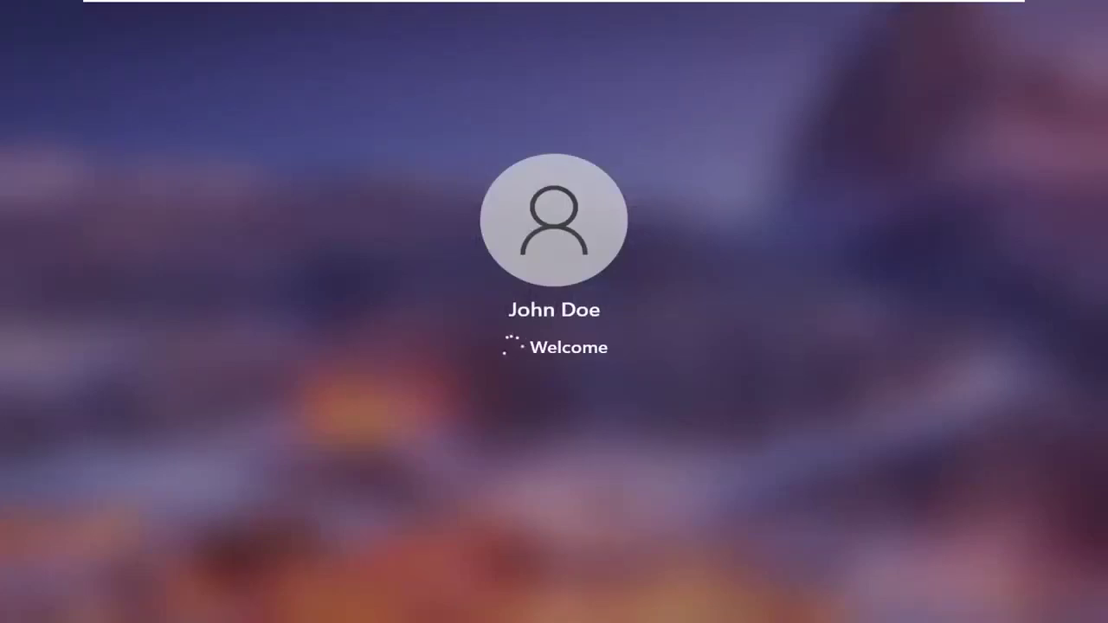